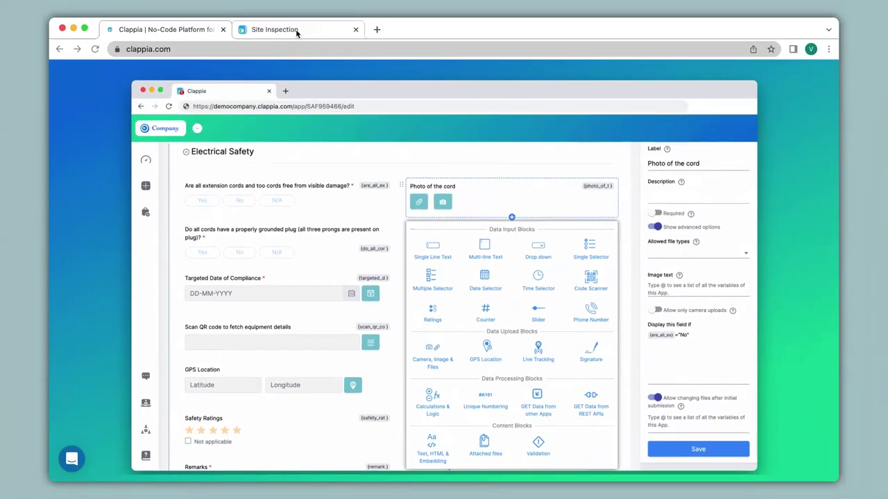
- Switch to the Site Inspection app and shift the Site Location marker to a nearby spot on the map
left_click(295, 29)
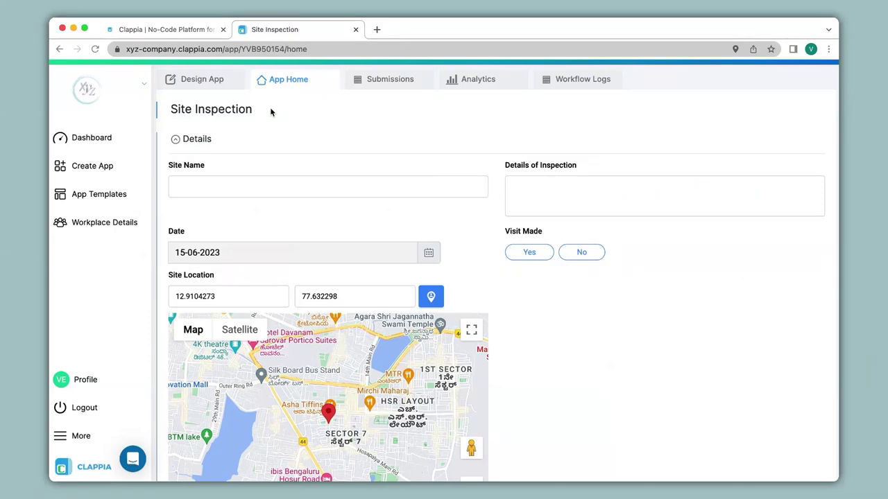
scroll(270, 113, "down", 5)
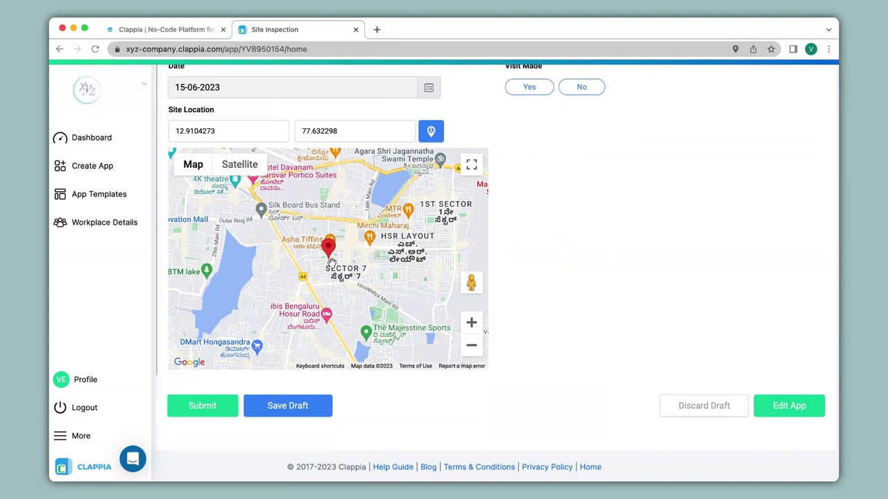
mouse_move(331, 262)
left_mouse_down()
mouse_move(301, 264)
mouse_move(309, 299)
mouse_move(314, 240)
mouse_move(316, 267)
left_mouse_up()
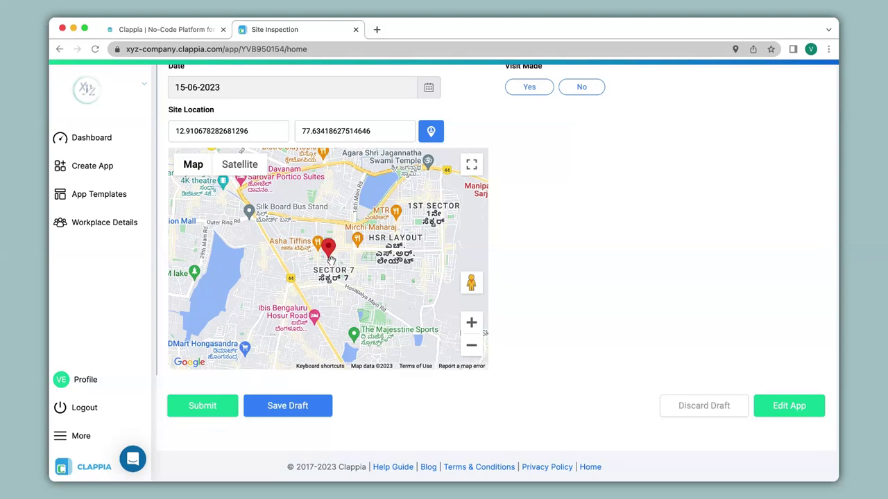
- Open the Site Inspection app's design view and delete the Site Location field from the Details section
scroll(331, 259, "up", 5)
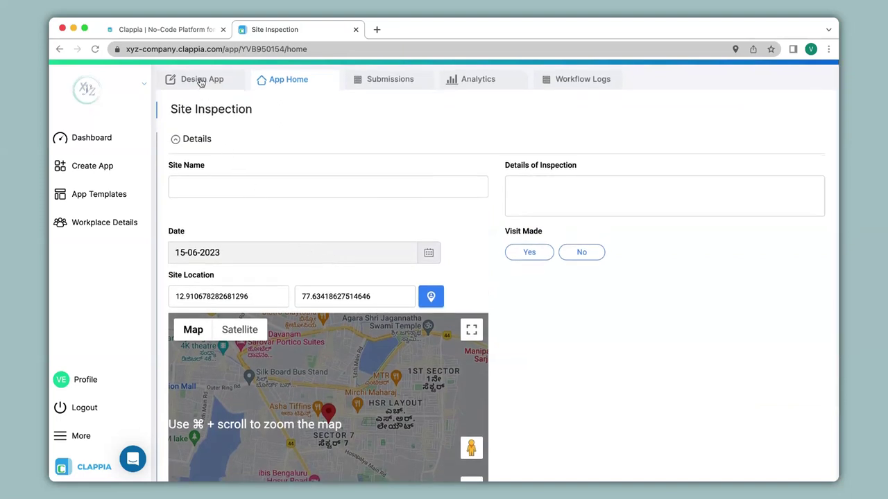
left_click(200, 81)
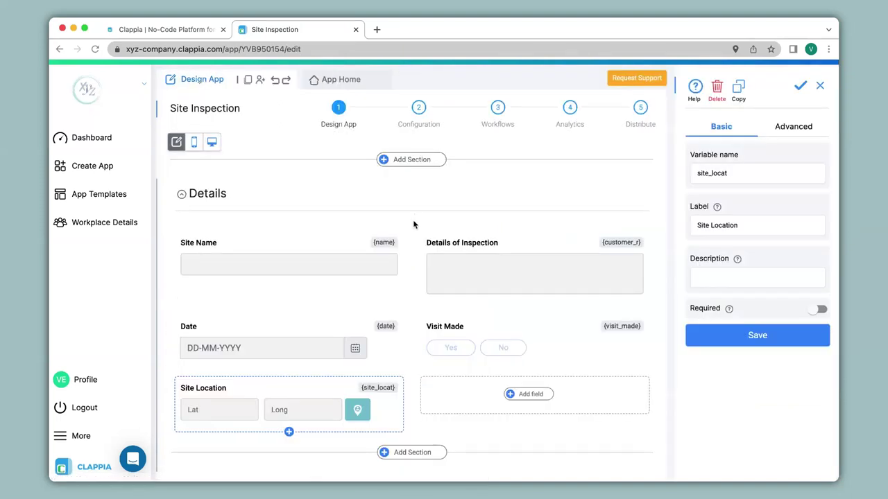
scroll(413, 224, "down", 3)
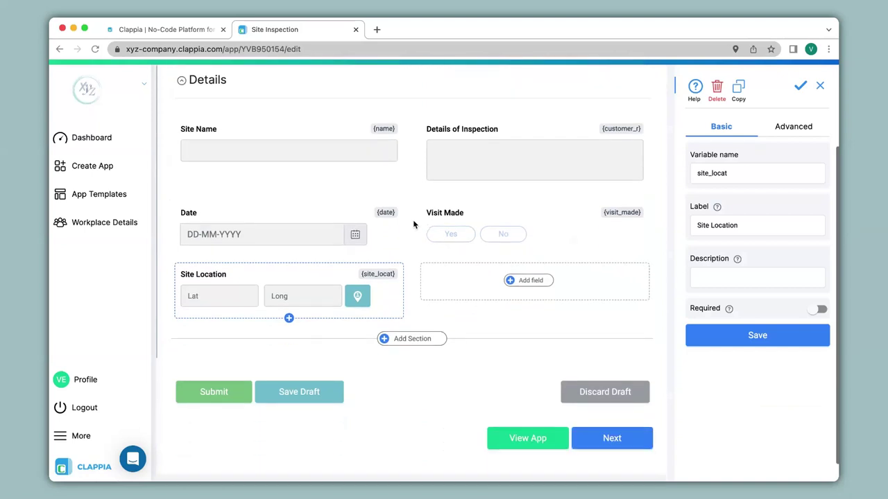
left_click(237, 273)
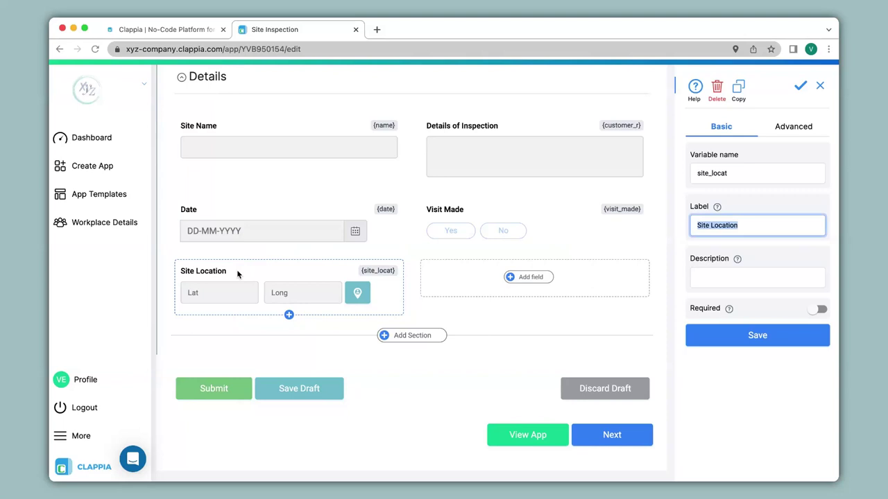
left_click(717, 87)
left_click(545, 112)
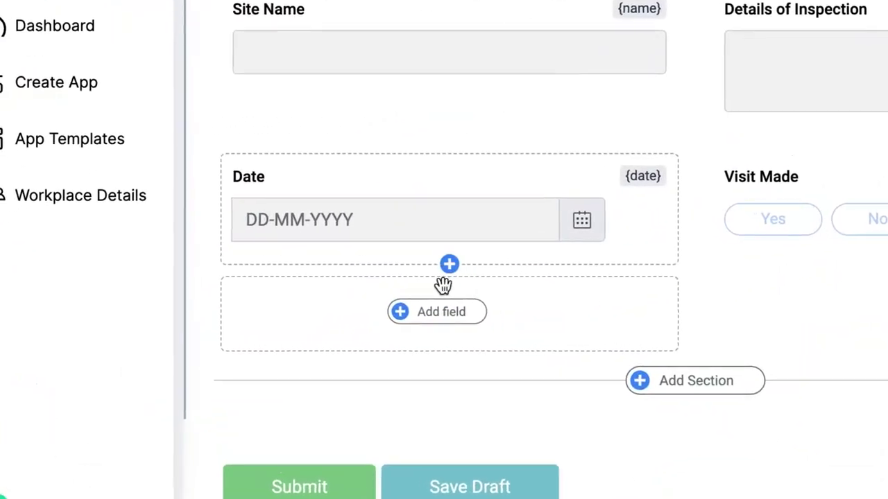
- Add a GPS Location field below the Date field and label it Site Location
left_click(451, 313)
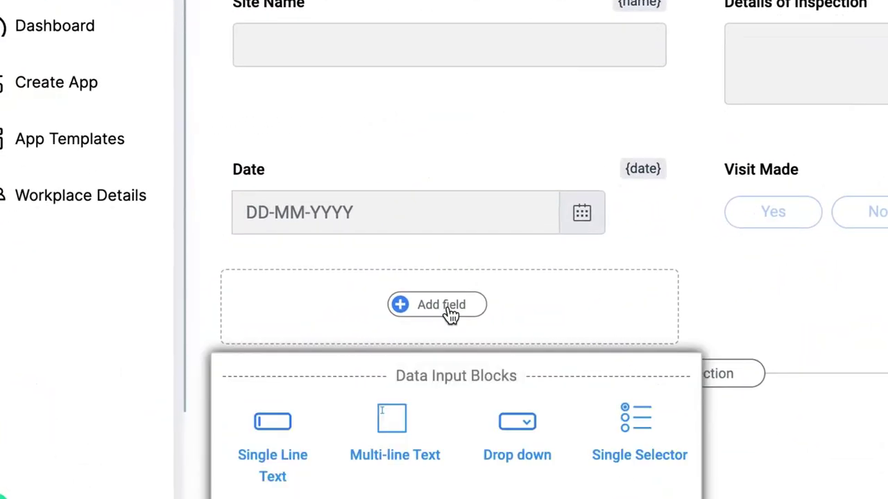
scroll(451, 312, "down", 7)
left_click(411, 378)
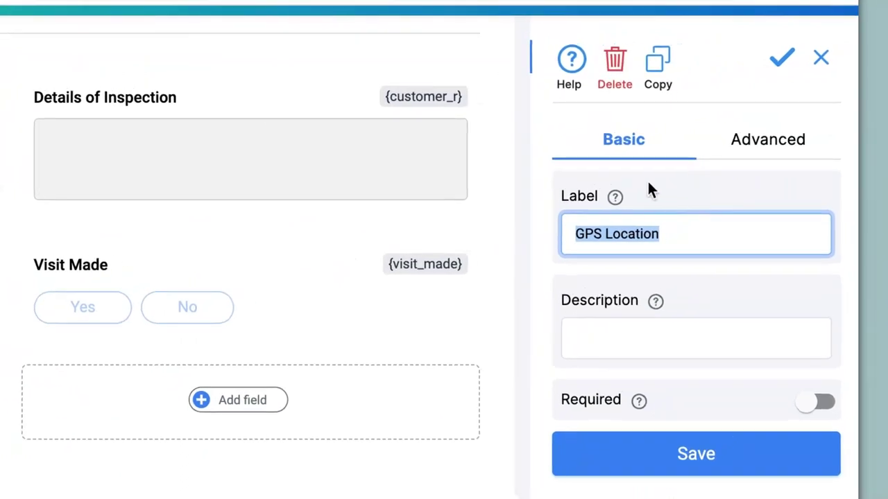
double_click(590, 236)
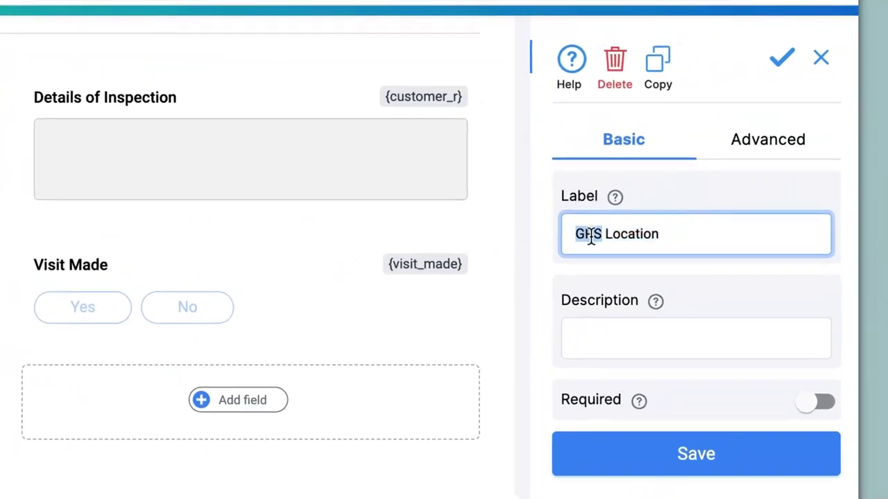
type("Site")
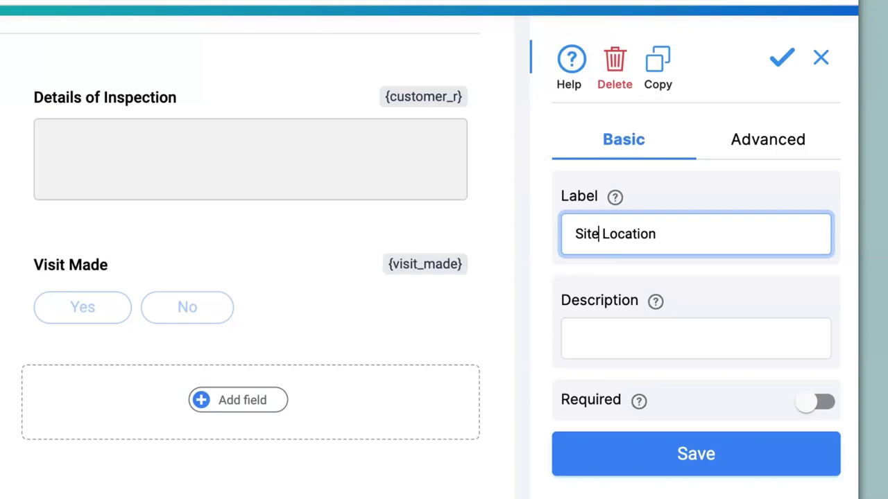
- Enable geofencing in the advanced settings of the new Site Location field
left_click(772, 145)
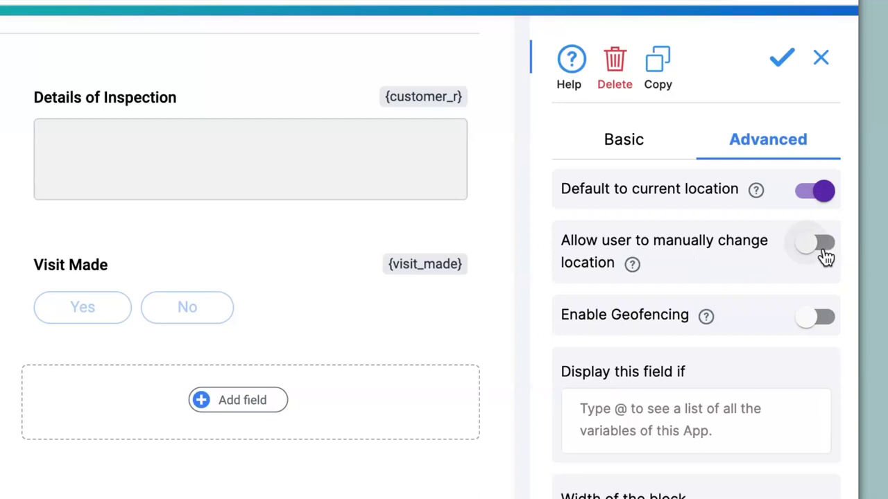
left_click(820, 317)
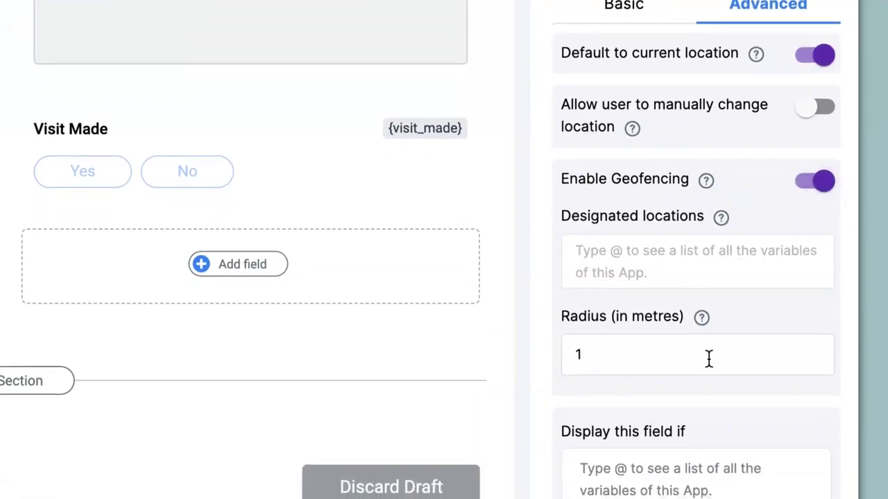
left_click(644, 238)
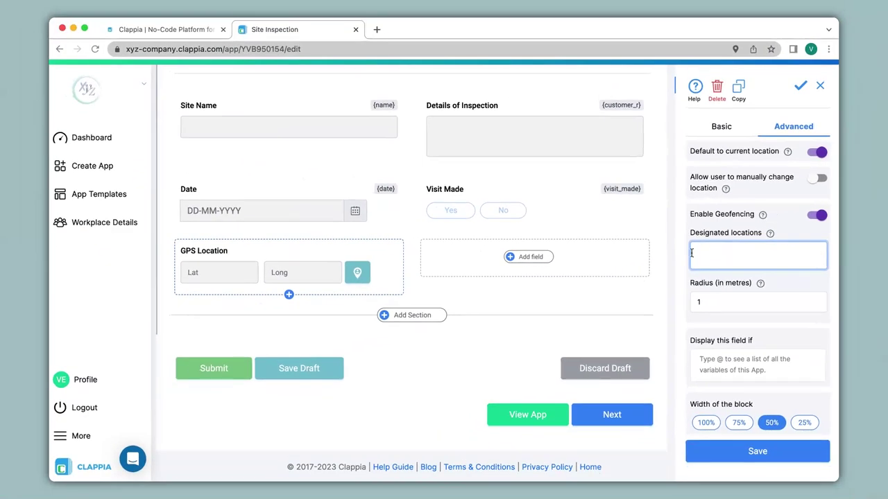
- Open Google Maps in a new browser tab and look up "Clappia | No Code platform for business process apps"
left_click(378, 30)
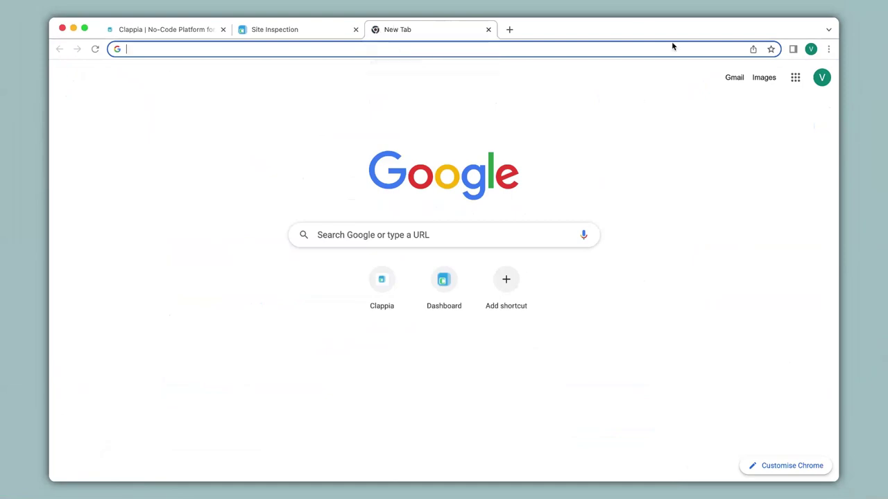
left_click(794, 77)
scroll(799, 173, "down", 3)
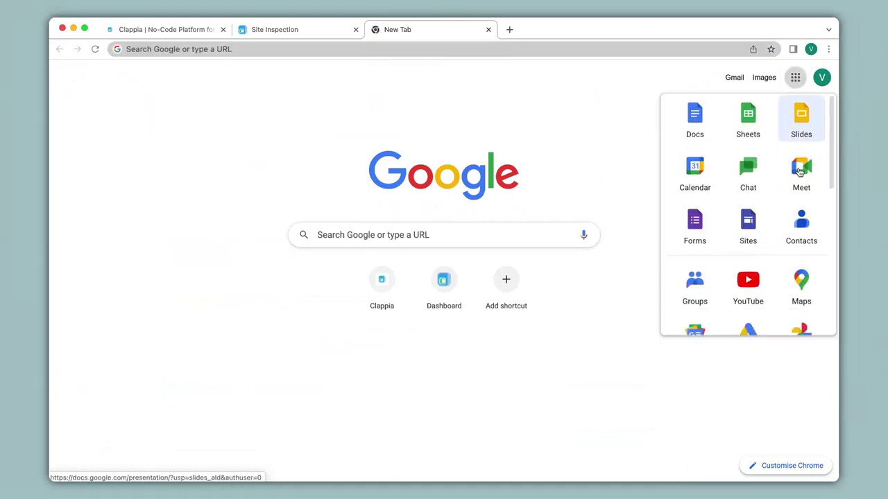
left_click(802, 239)
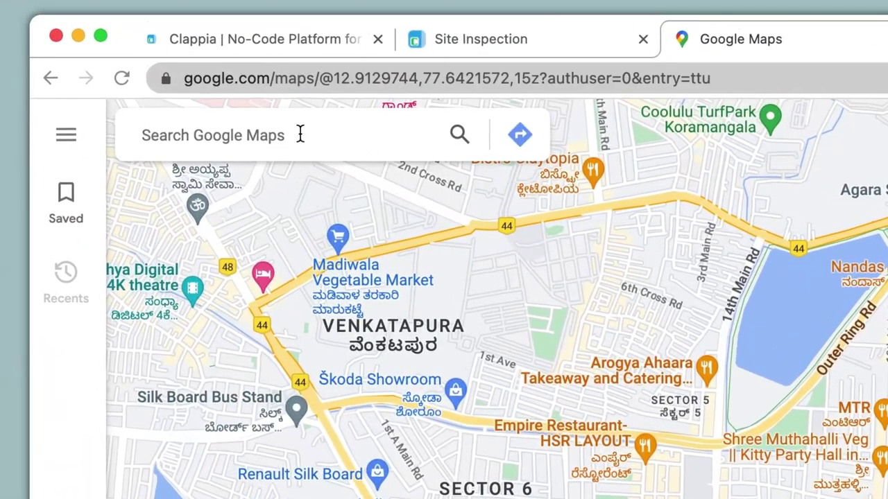
left_click(184, 77)
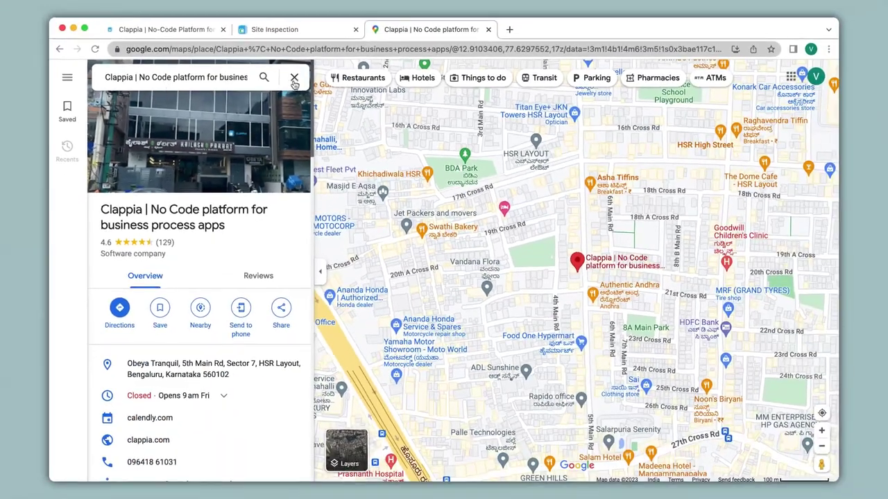
- Copy the coordinates of a point at Freedom Park, 12.91615, 77.64098, from Google Maps
mouse_move(582, 272)
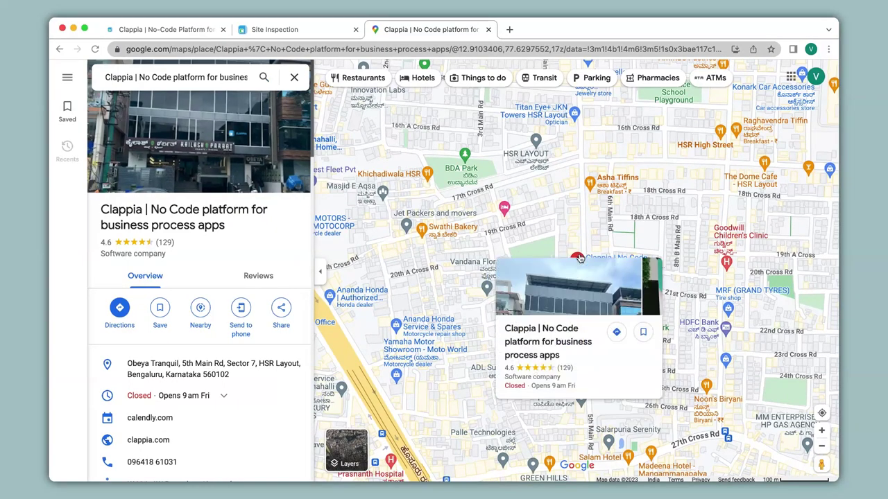
left_click_drag(580, 258, 434, 318)
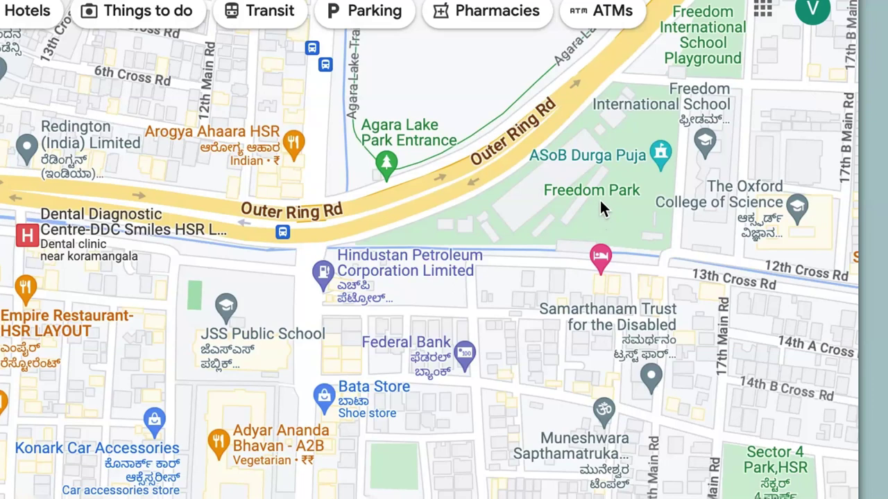
right_click(600, 208)
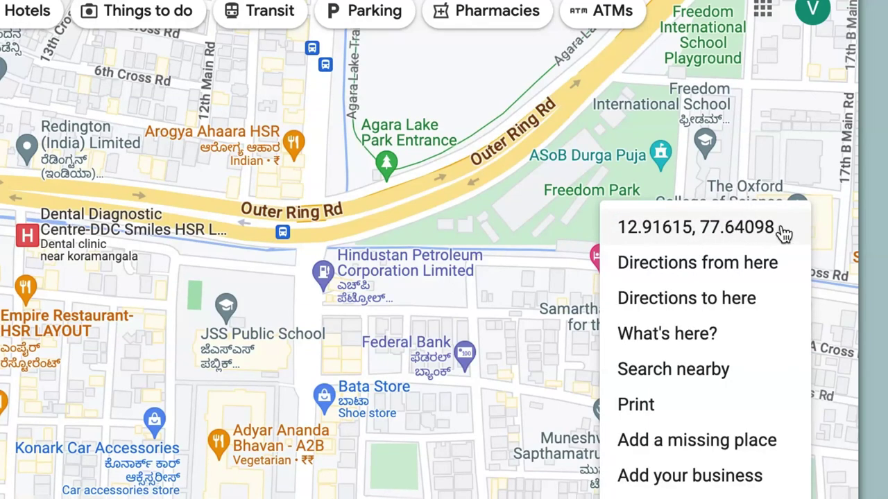
left_click(650, 231)
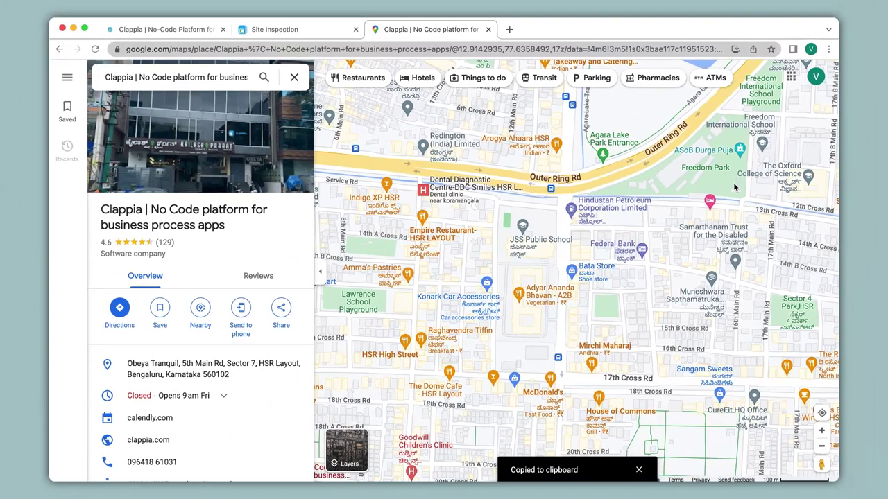
- Back in the Site Inspection app, paste the copied coordinates as the designated location, set the radius to 200 metres and save the field
left_click(316, 31)
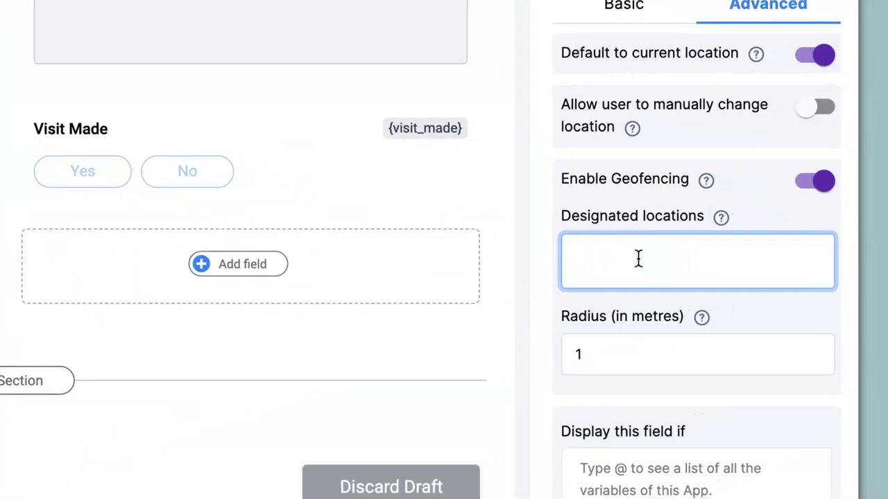
key("ctrl+v")
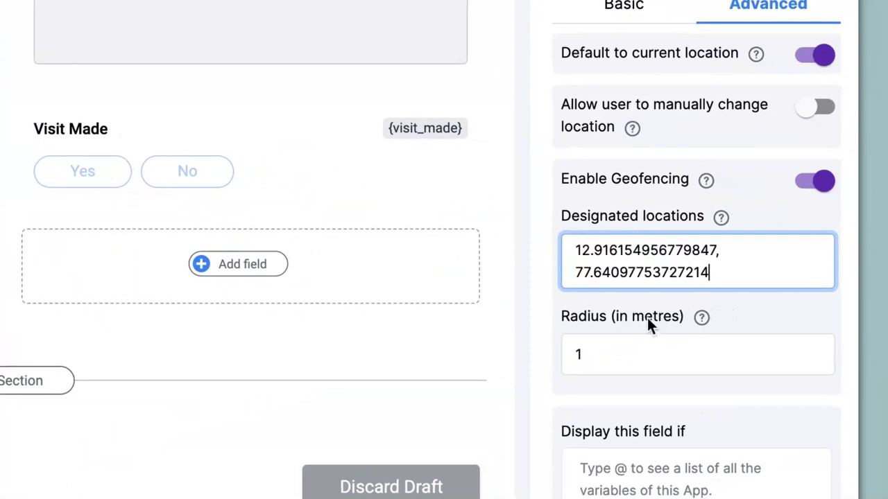
left_click(609, 355)
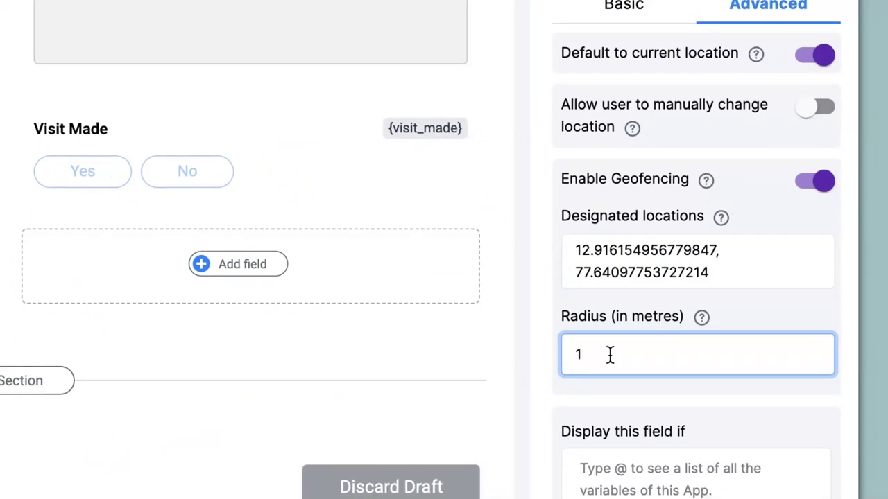
key("BackSpace")
type("200")
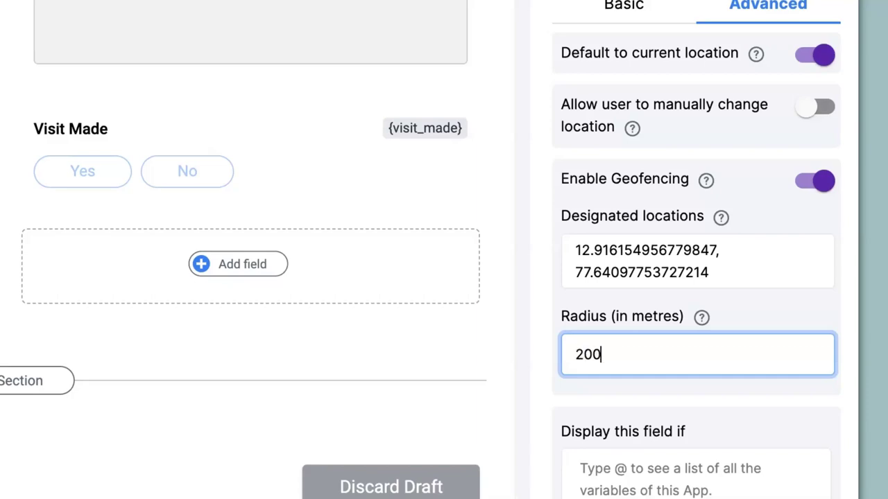
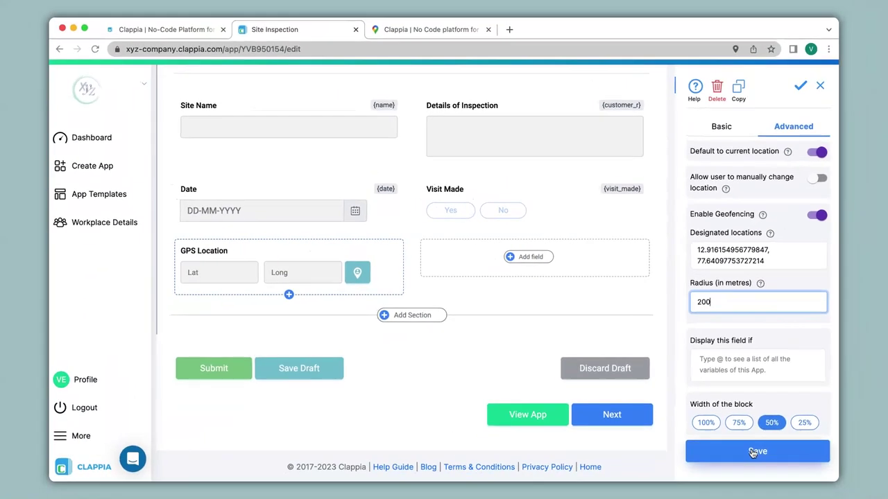
left_click(752, 452)
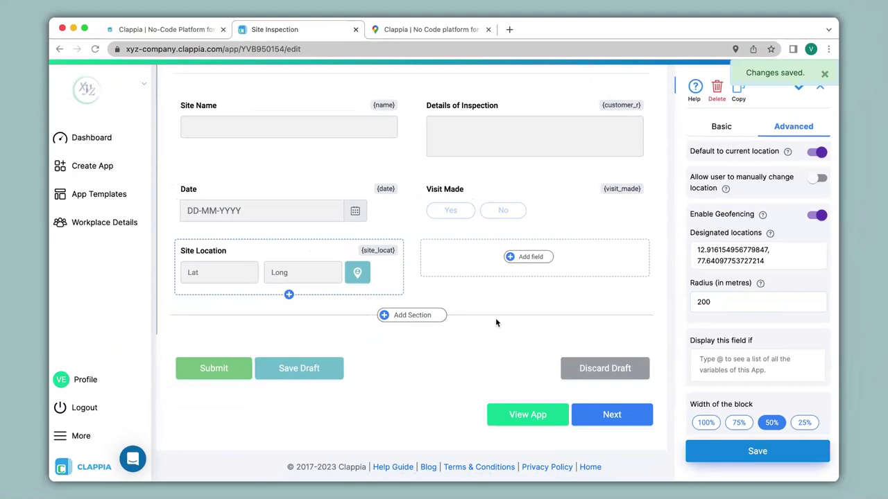
- Open the app's home form and examine the Site Location map, comparing the captured position with the Freedom Park area
scroll(490, 317, "up", 3)
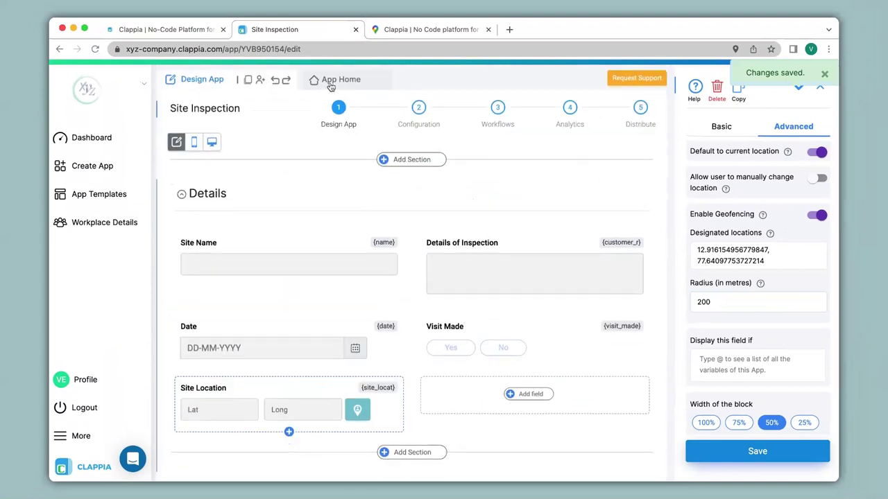
left_click(329, 85)
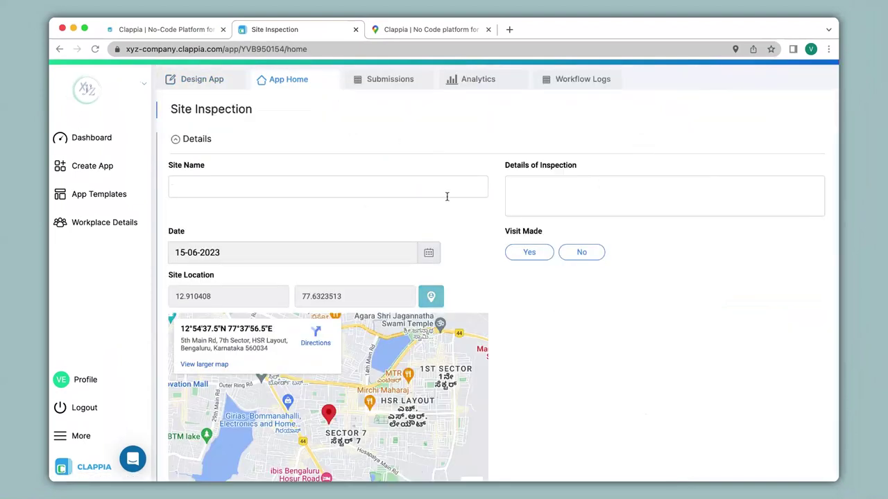
scroll(533, 346, "down", 3)
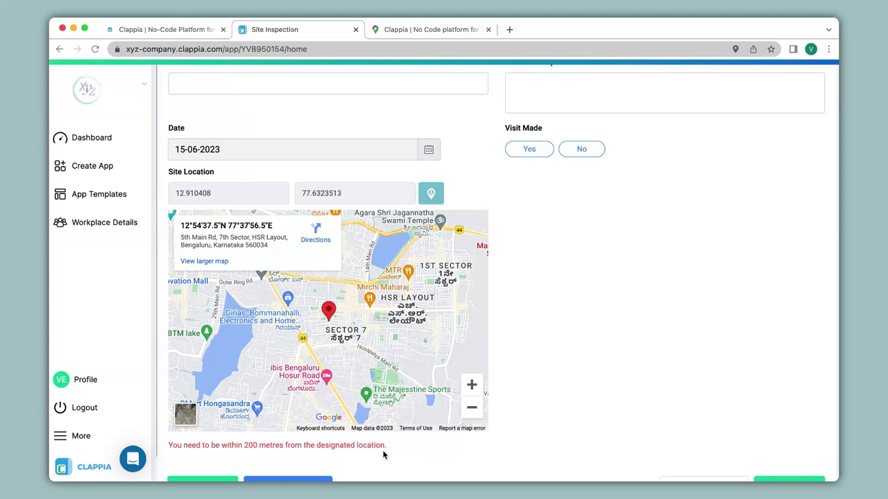
left_click(472, 386)
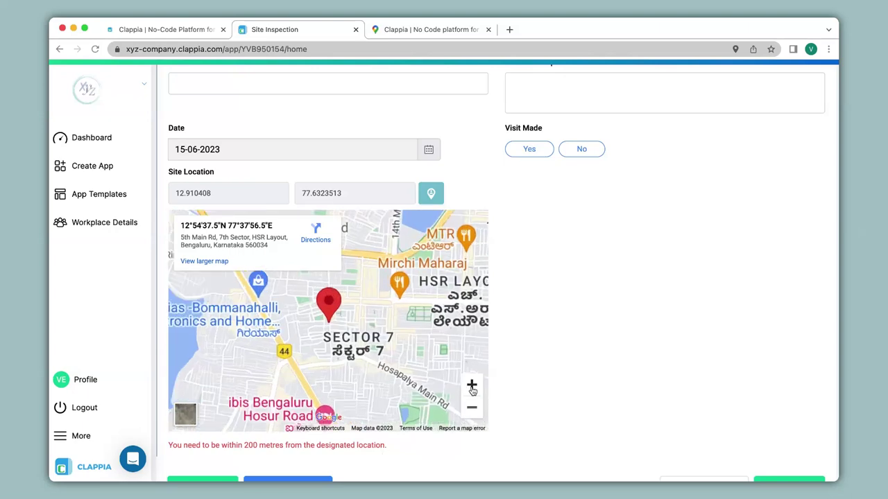
left_click(472, 386)
left_click(472, 386)
mouse_move(451, 275)
left_mouse_down()
mouse_move(310, 383)
mouse_move(331, 374)
left_mouse_up()
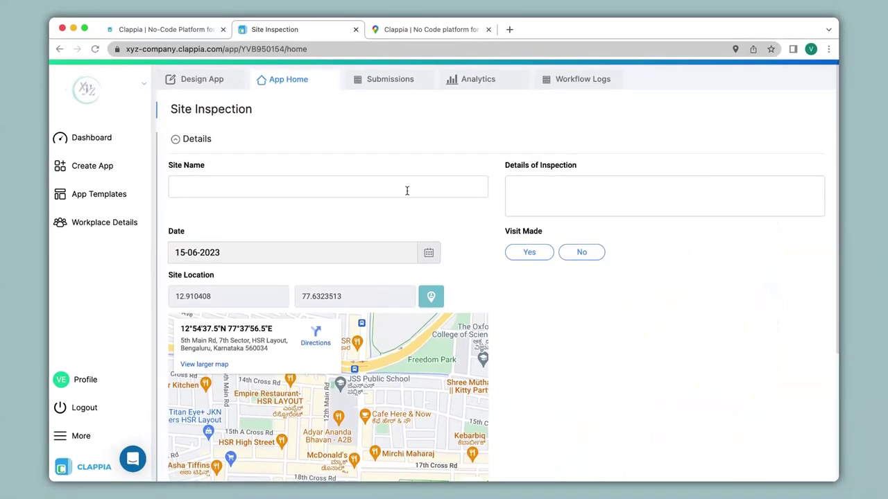
- Mark Visit Made as Yes on the Site Inspection form and try to submit it with the captured location
left_click(531, 260)
scroll(531, 262, "down", 5)
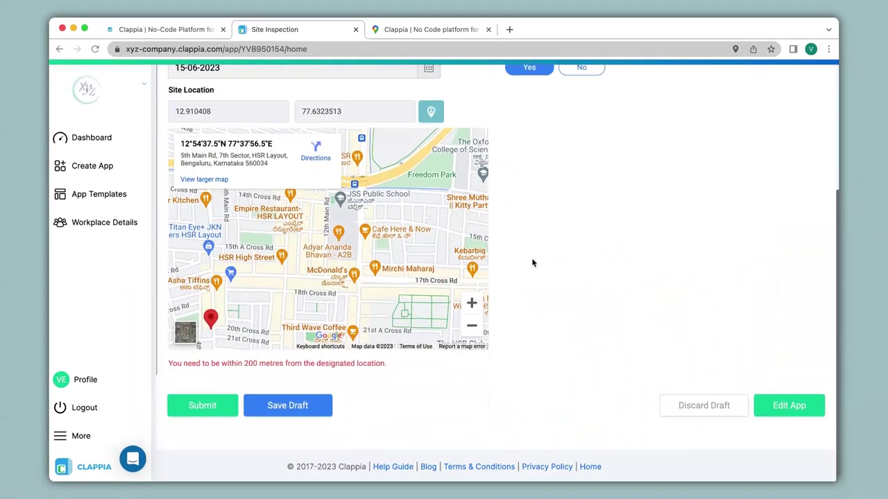
left_click(231, 409)
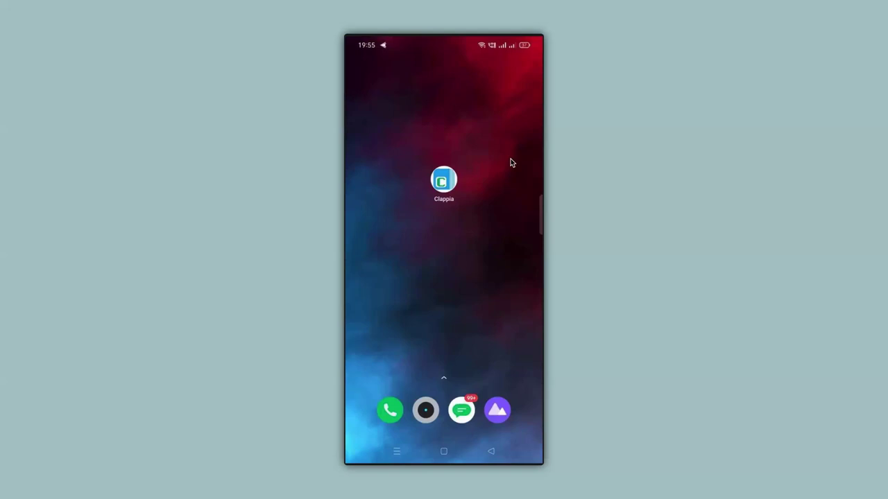
- Switch to the Clappia mobile app, open Site Inspection and try to submit its form with the captured location
left_click(462, 188)
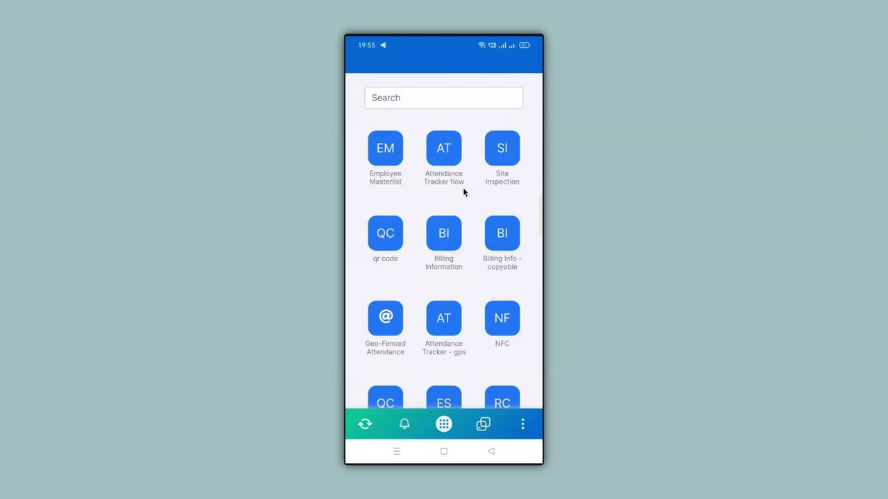
left_click(506, 165)
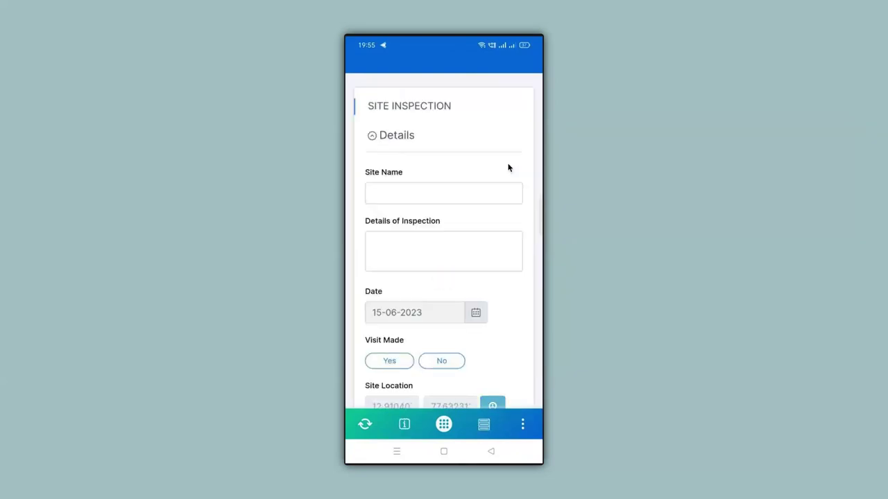
scroll(507, 168, "down", 5)
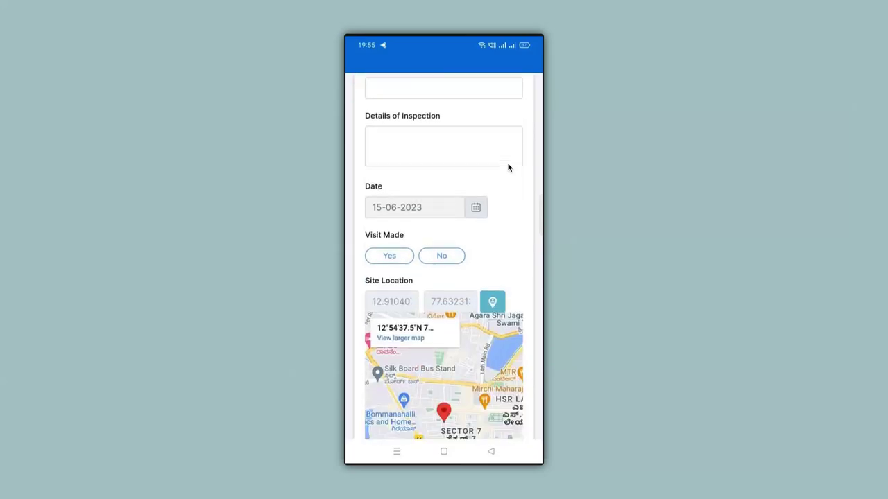
scroll(508, 167, "down", 2)
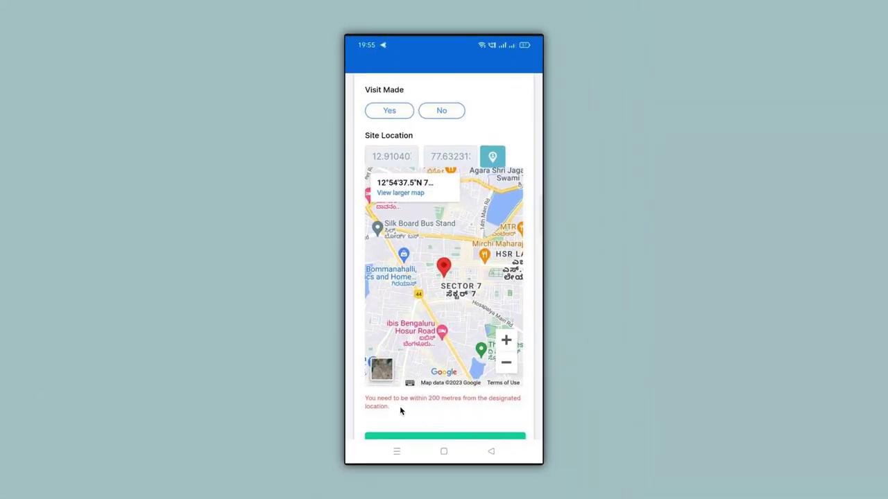
scroll(399, 406, "down", 1)
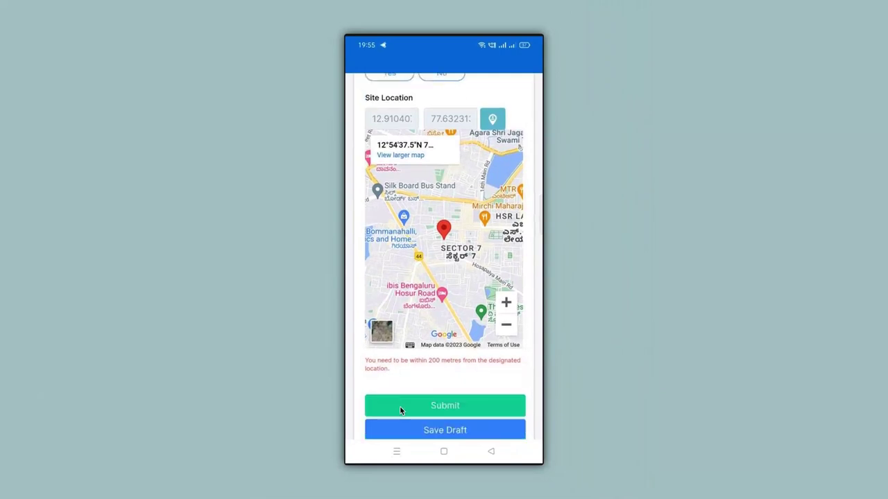
left_click(400, 408)
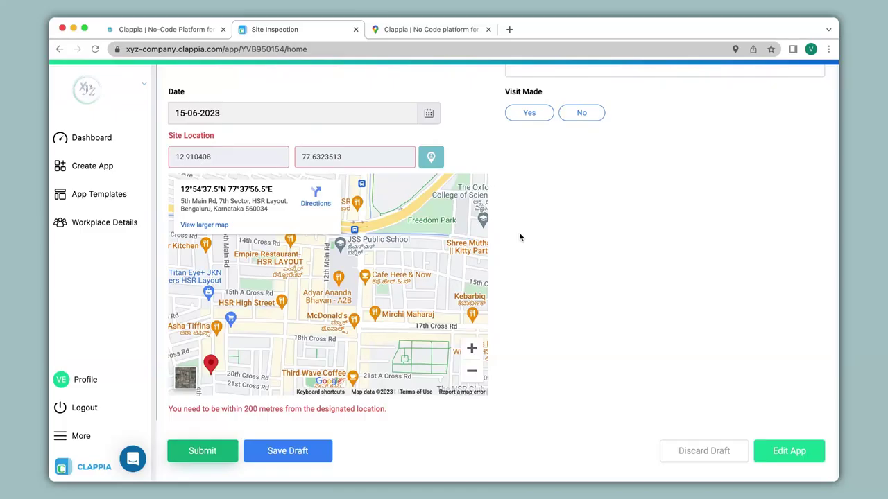
- Back in the web app's design, set the Site Location geofencing radius to 2000 metres and save the field
scroll(518, 236, "up", 3)
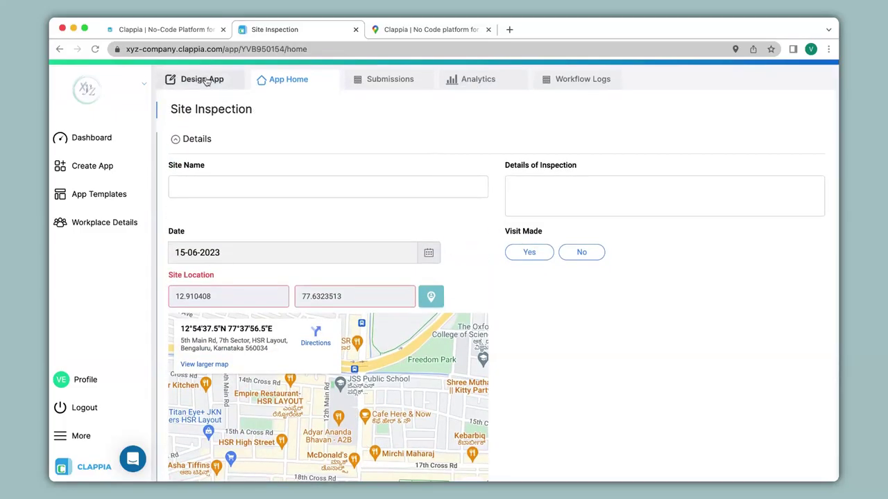
left_click(203, 80)
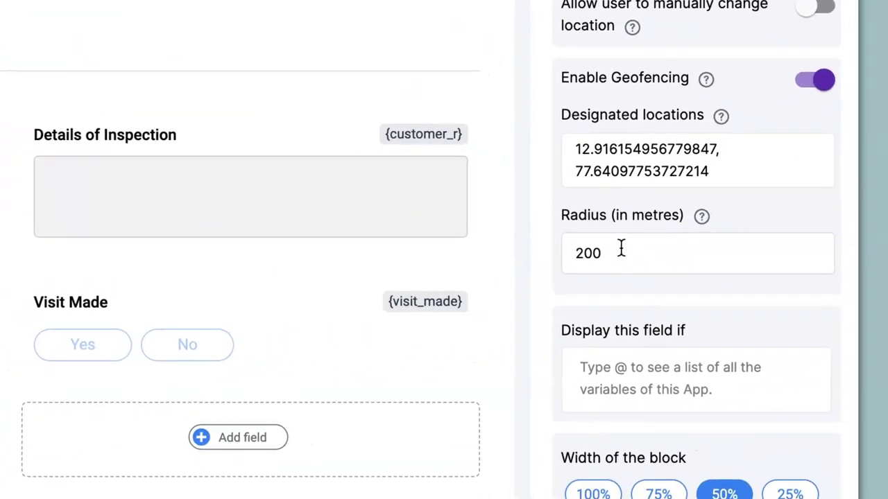
left_click(719, 299)
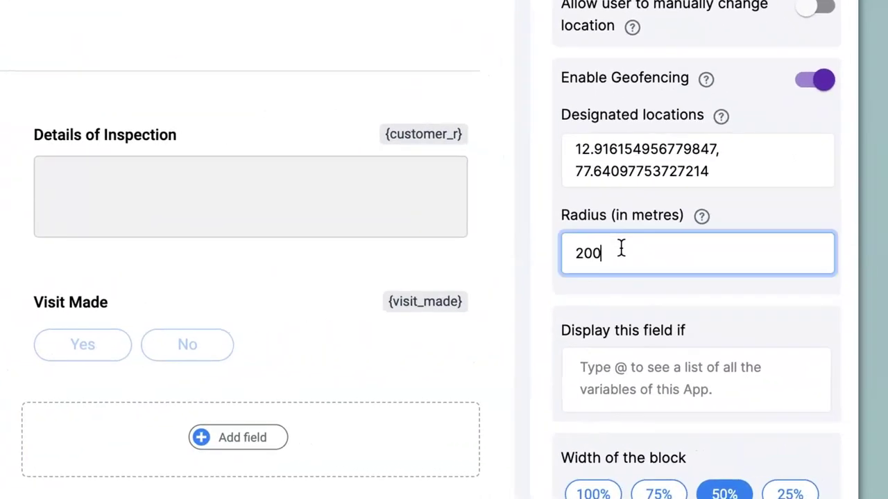
type("0")
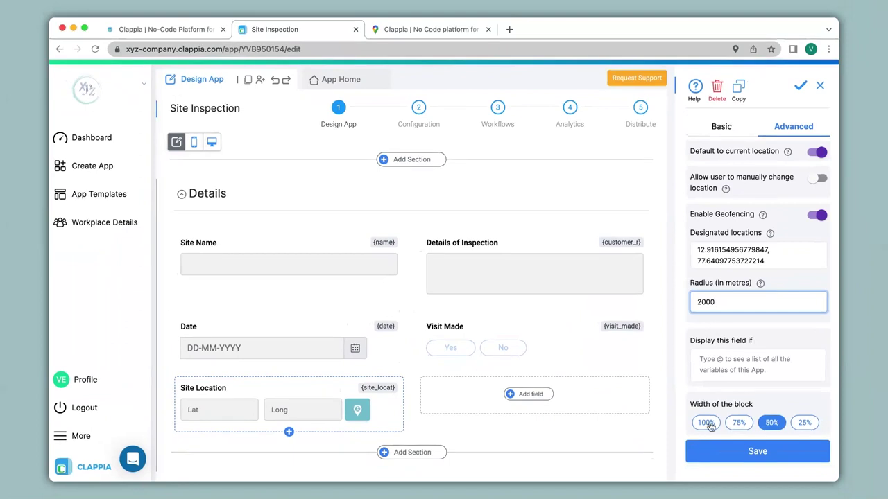
left_click(740, 459)
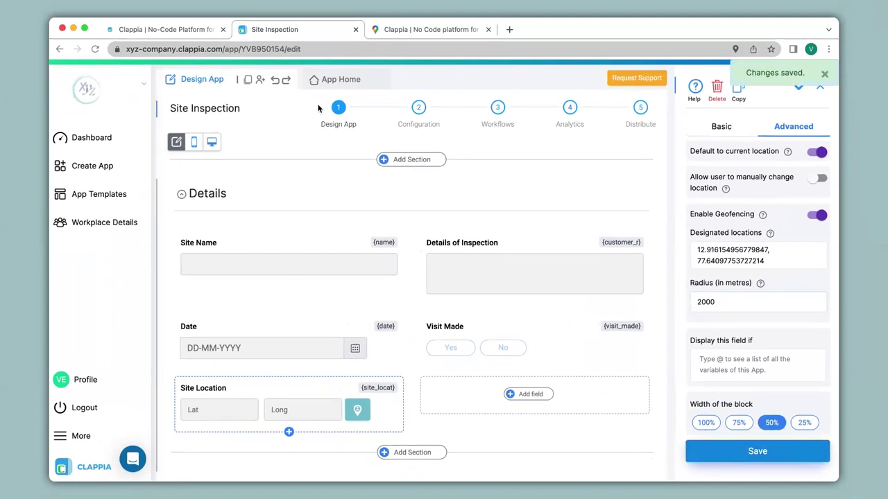
- In the app's home form, enter Freedom Park as the site name, mark Visit Made as Yes and submit
left_click(327, 80)
scroll(350, 81, "down", 5)
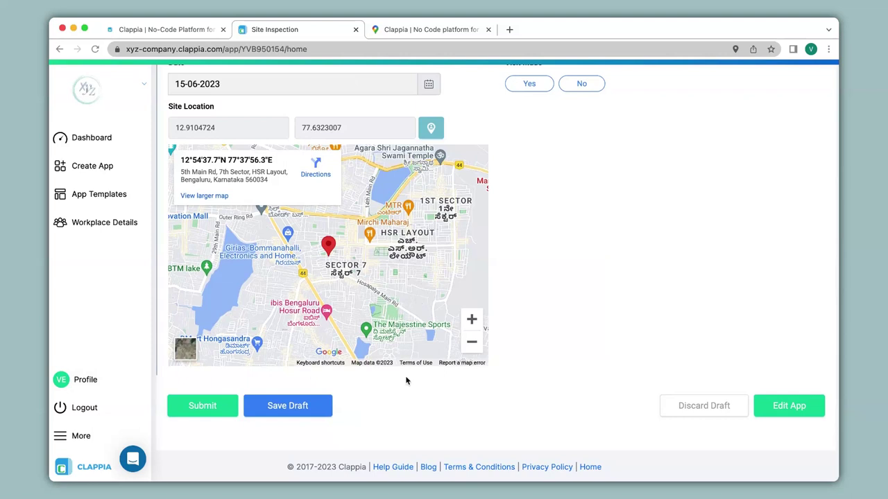
scroll(250, 182, "up", 5)
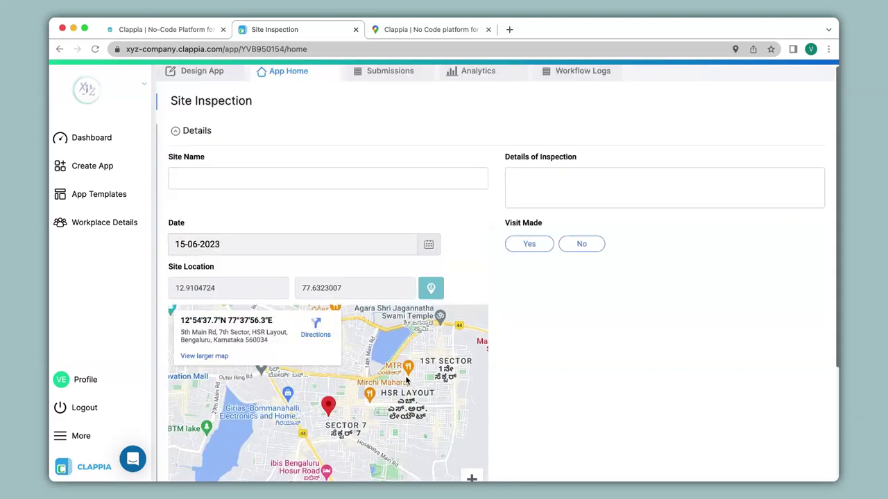
left_click(250, 183)
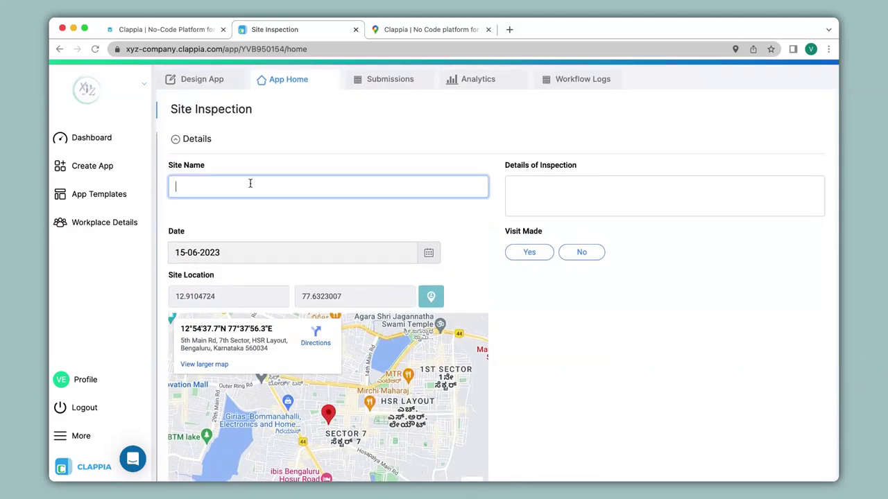
type("Freedom Park")
left_click(538, 252)
scroll(498, 279, "down", 3)
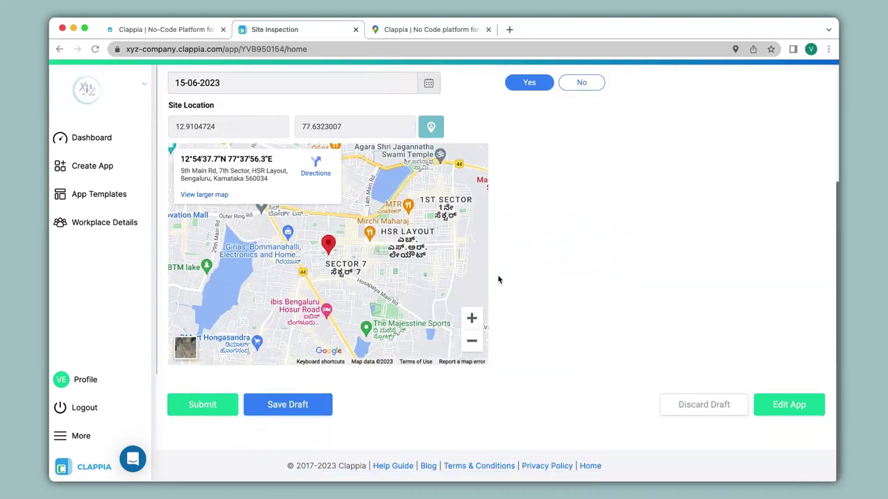
left_click(206, 408)
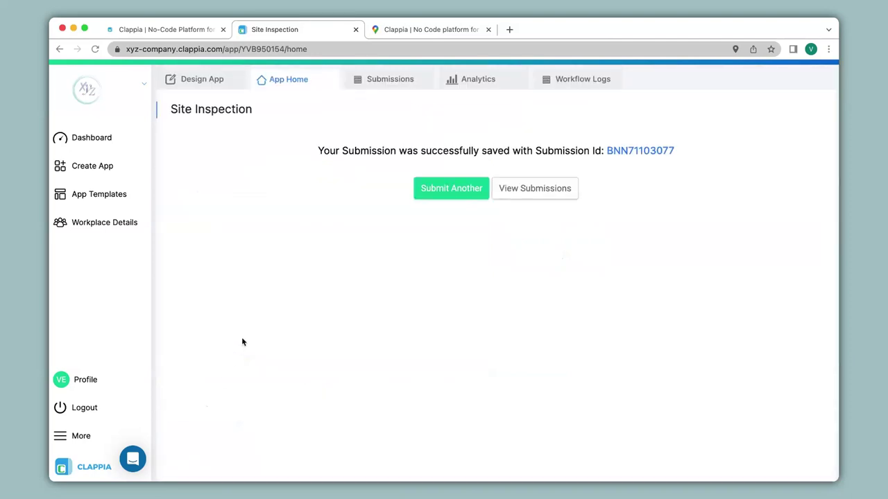
- Open the new Freedom Park entry among the submissions and examine its recorded Site Location
left_click(392, 84)
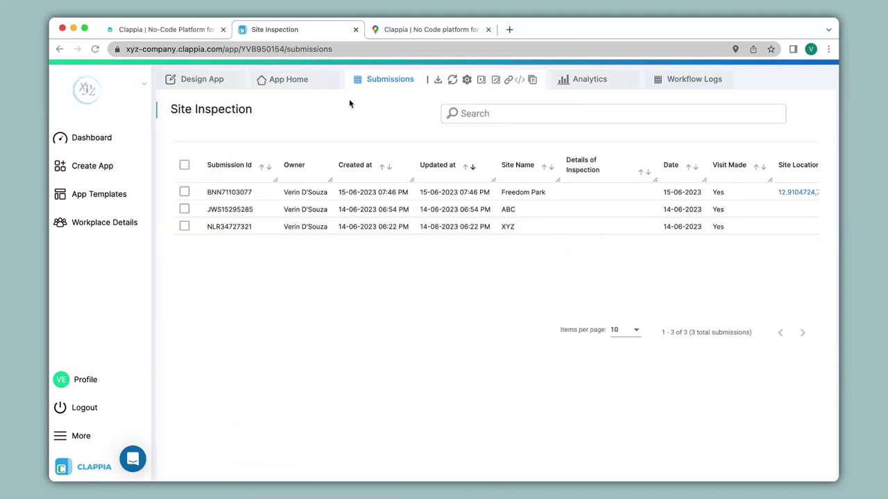
left_click(316, 195)
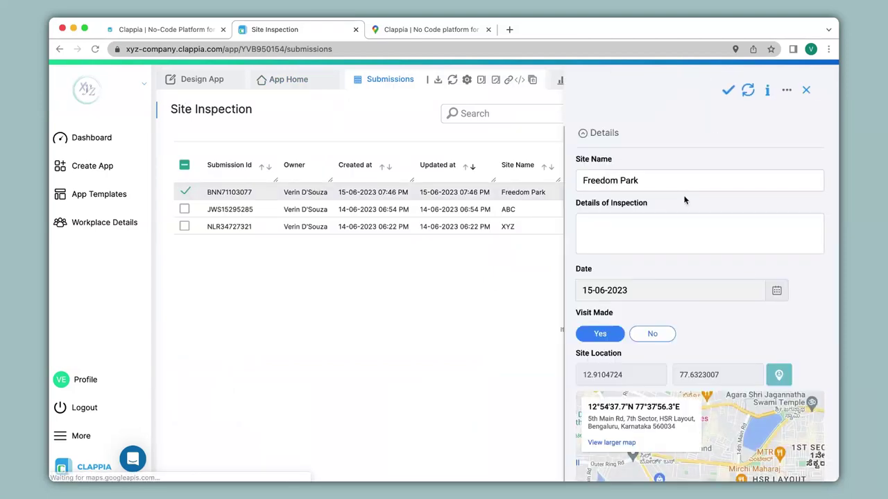
scroll(684, 200, "down", 5)
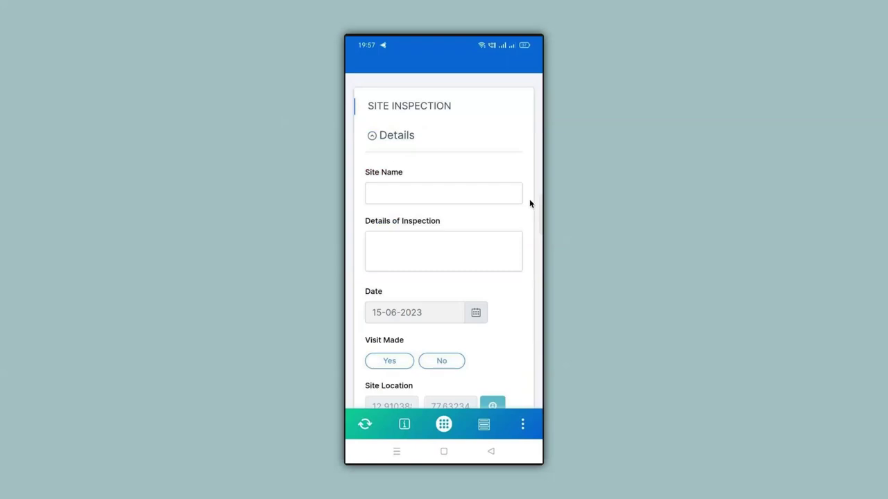
- On the mobile app's Site Inspection form, enter freedompark as the site name, mark Visit Made as Yes and submit
scroll(529, 199, "down", 1)
scroll(530, 199, "down", 3)
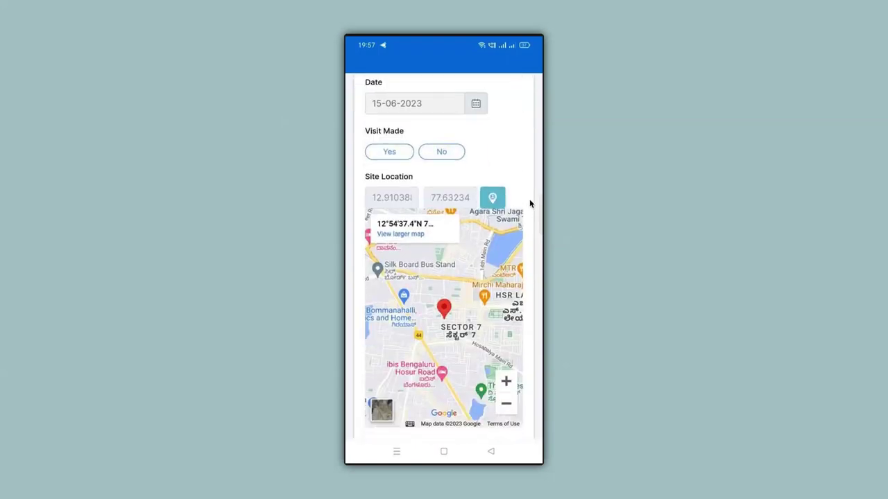
scroll(529, 199, "down", 2)
scroll(530, 199, "up", 1)
left_click(484, 228)
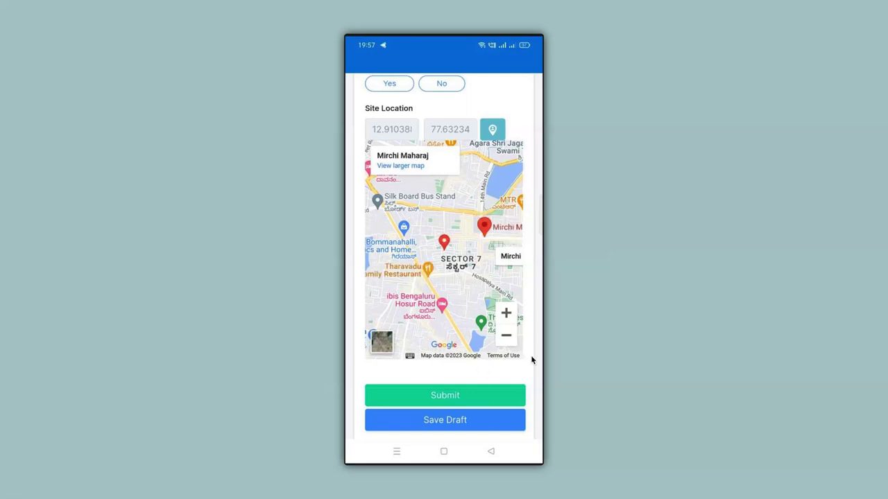
scroll(532, 359, "up", 5)
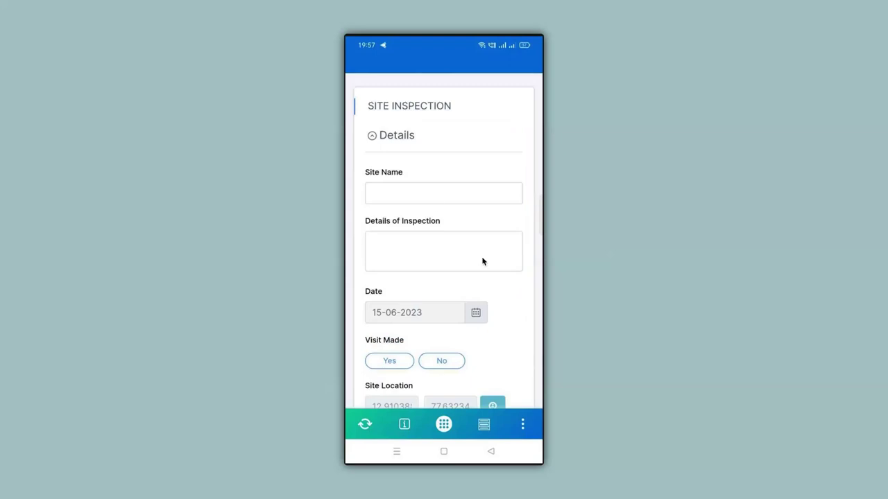
left_click(435, 200)
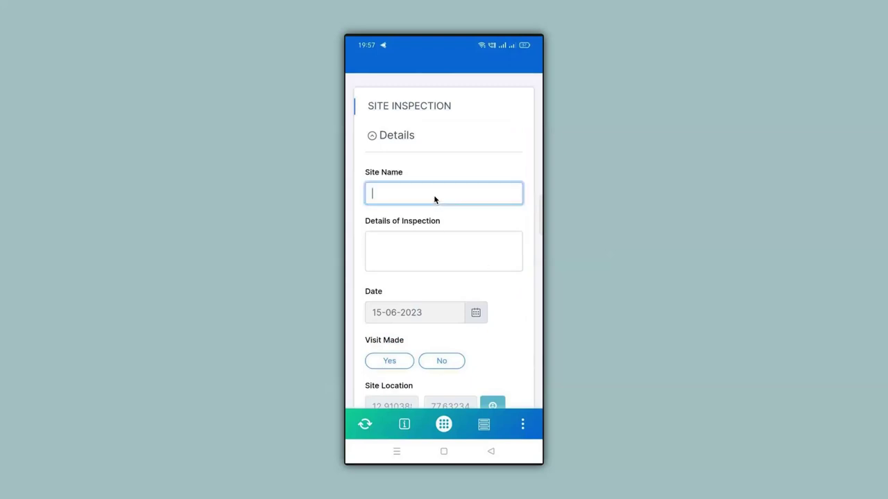
type("freedompark")
scroll(435, 200, "down", 3)
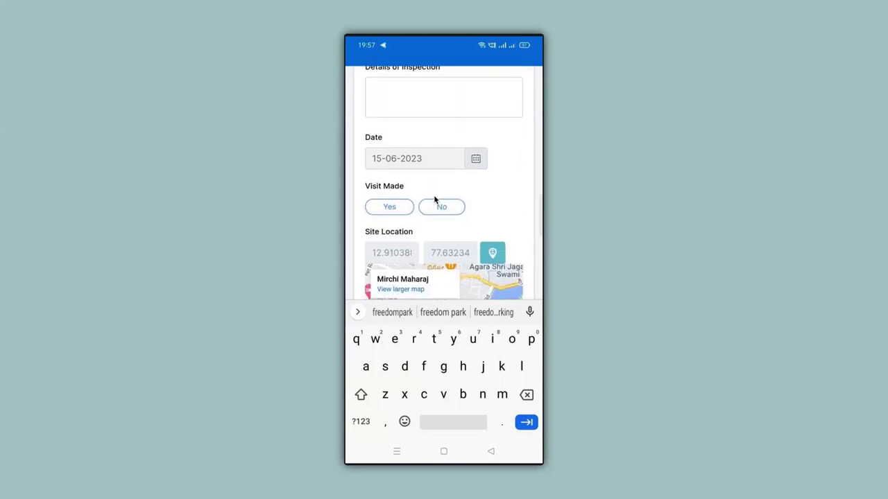
left_click(392, 208)
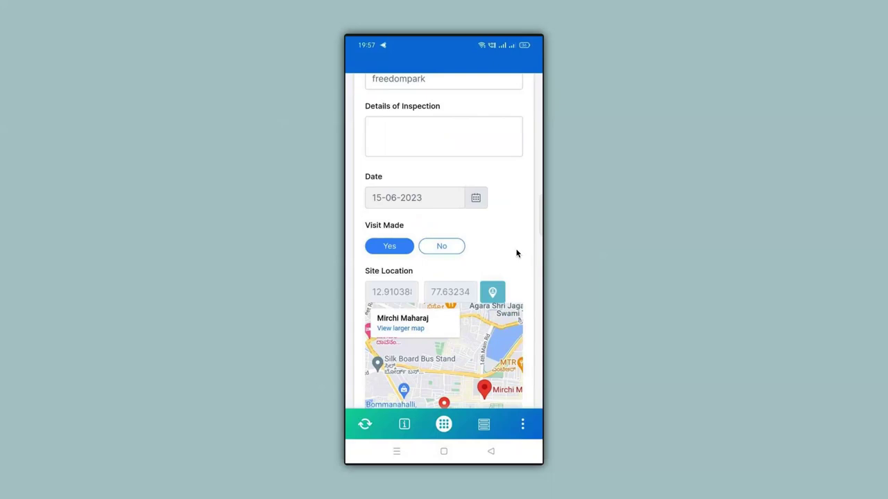
scroll(516, 253, "down", 3)
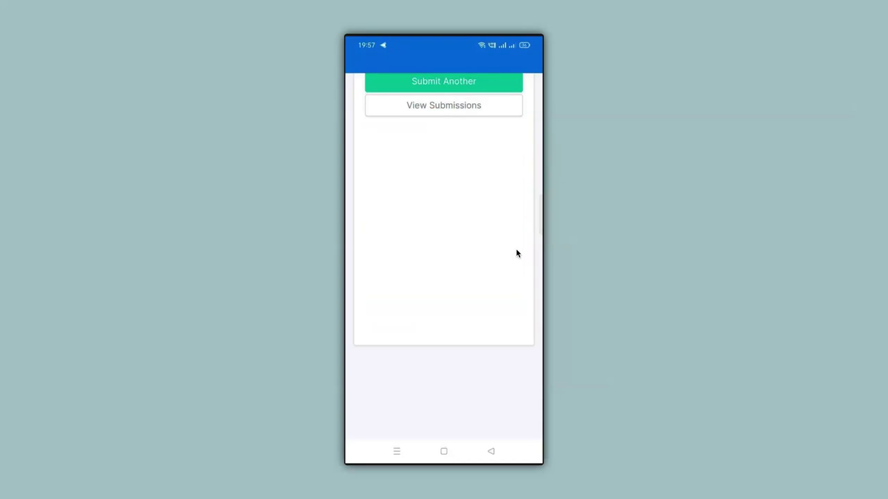
- View the submissions in the mobile app, open the freedompark entry and examine its recorded Site Location
left_click(439, 109)
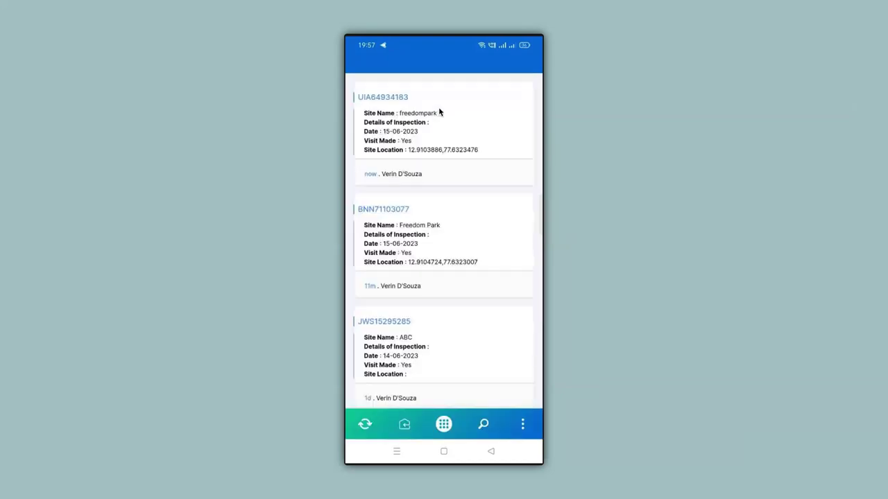
scroll(440, 127, "down", 4)
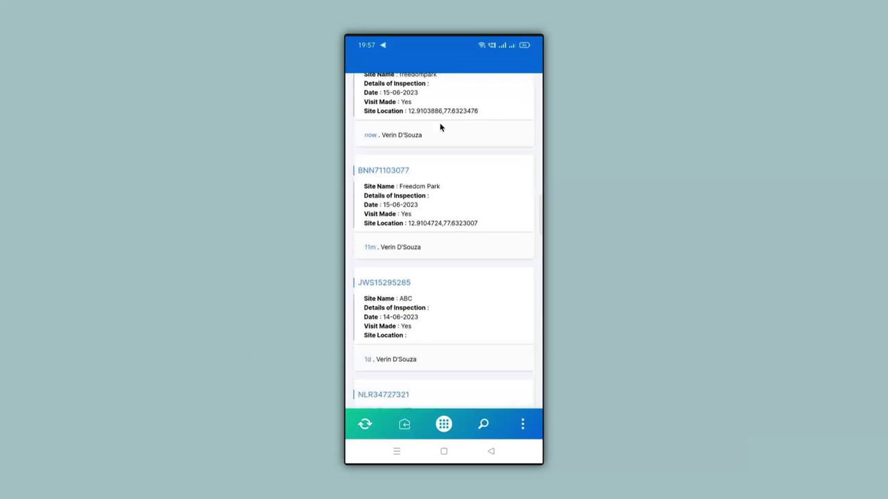
scroll(440, 127, "up", 4)
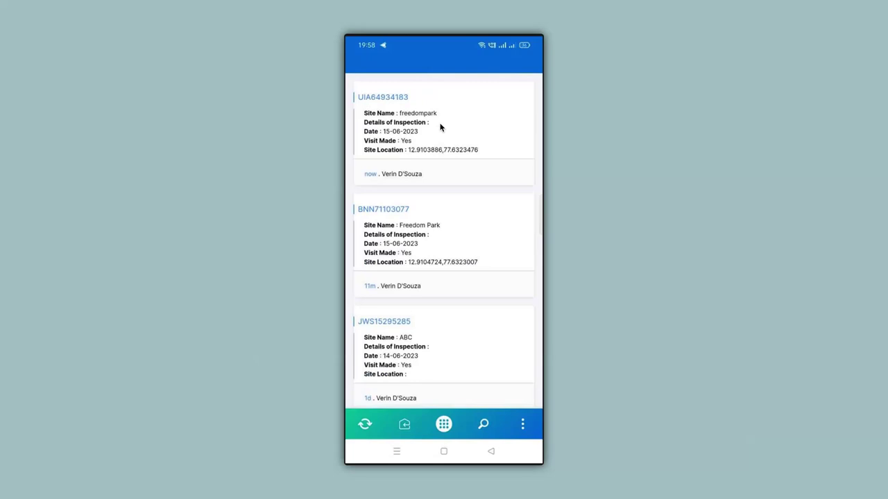
left_click(440, 127)
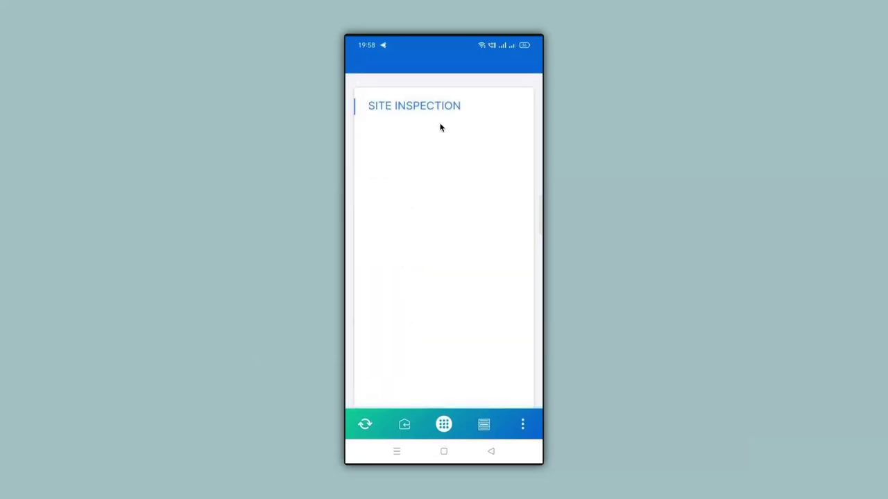
scroll(439, 127, "down", 5)
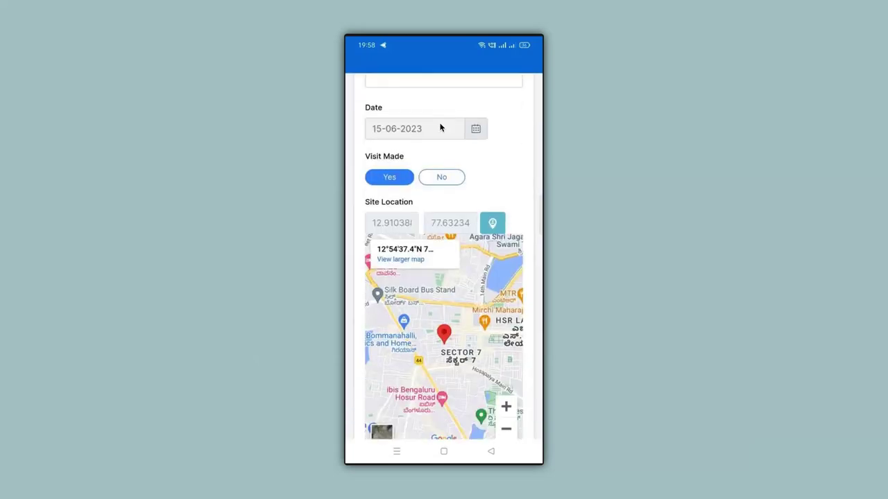
scroll(439, 123, "up", 2)
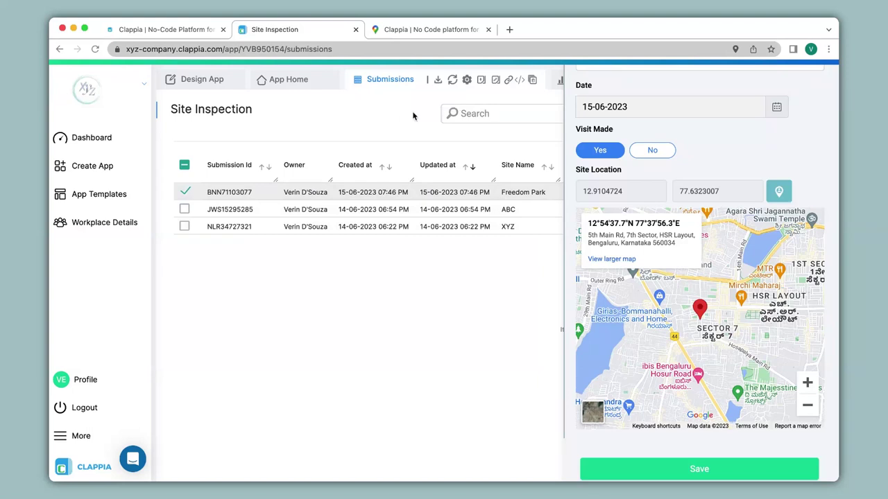
- Return to the web app's design view showing the Site Location field's geofencing settings
left_click(212, 81)
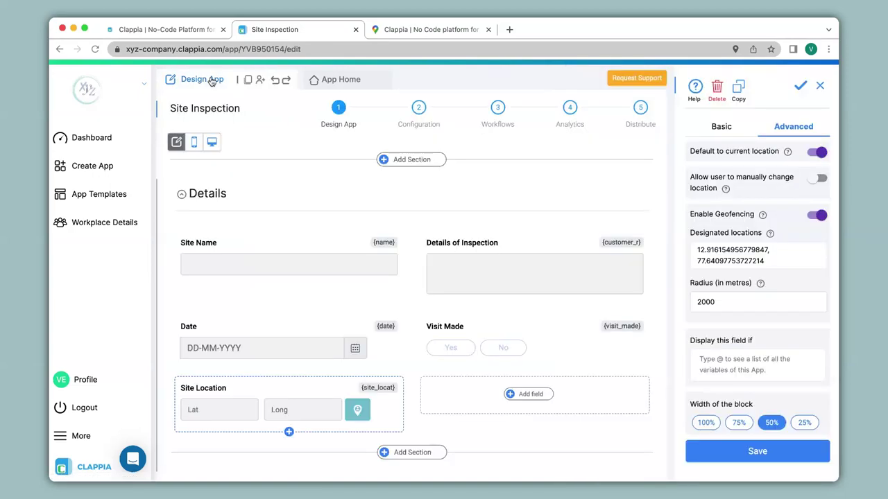